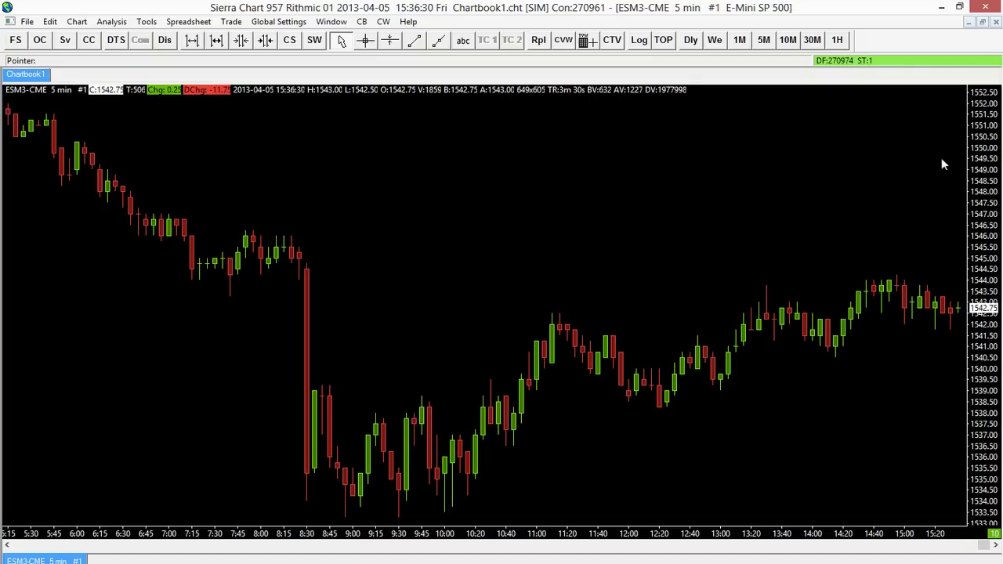
Step: Shift the ESM3-CME chart's price scale up and down in Interactive Scale Move mode
{"action": "left_click_drag", "start_coordinate": [982, 168], "coordinate": [980, 317]}
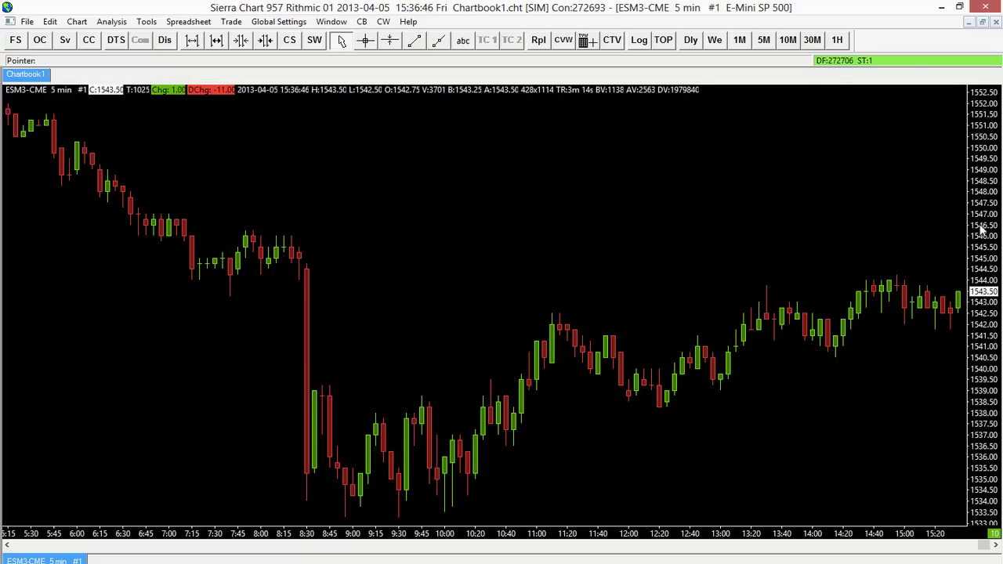
{"action": "left_click_drag", "start_coordinate": [981, 227], "coordinate": [998, 198]}
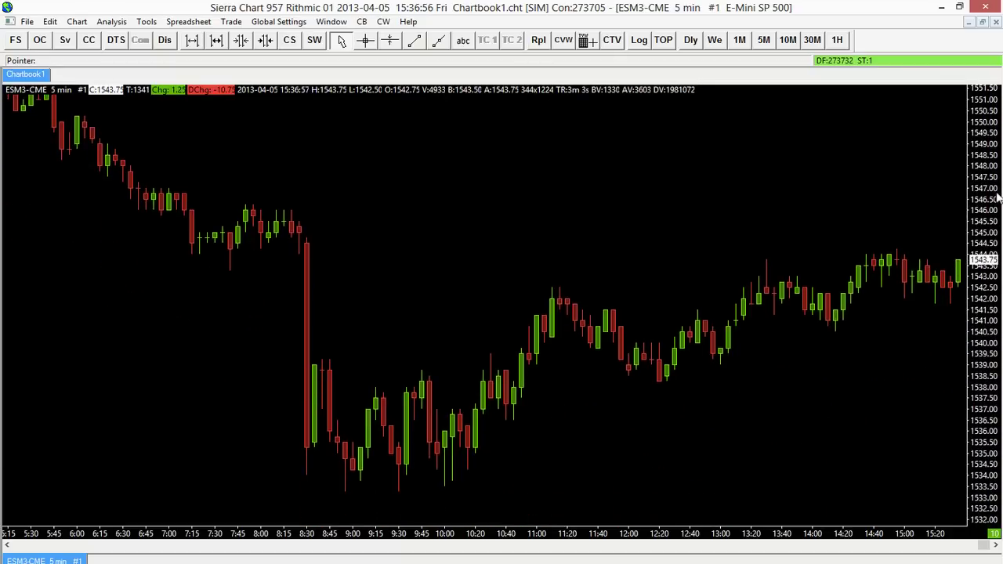
{"action": "left_click_drag", "start_coordinate": [999, 201], "coordinate": [983, 273]}
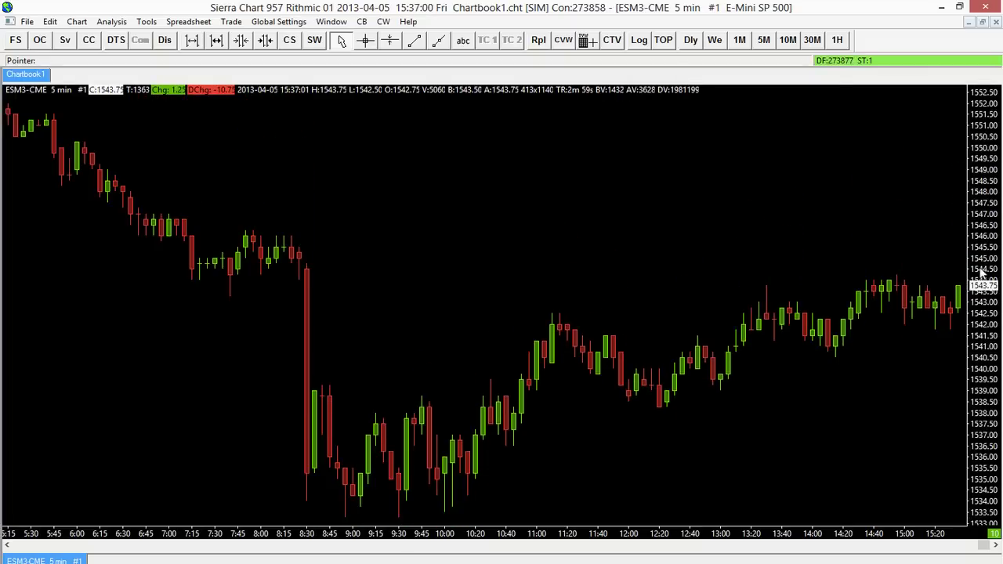
{"action": "right_click", "coordinate": [976, 149]}
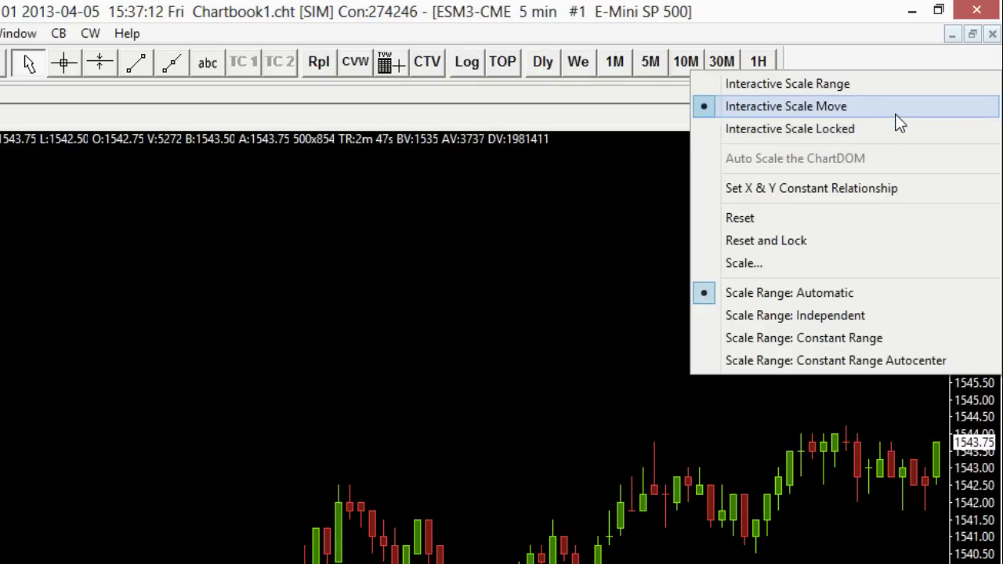
{"action": "key", "text": "Escape"}
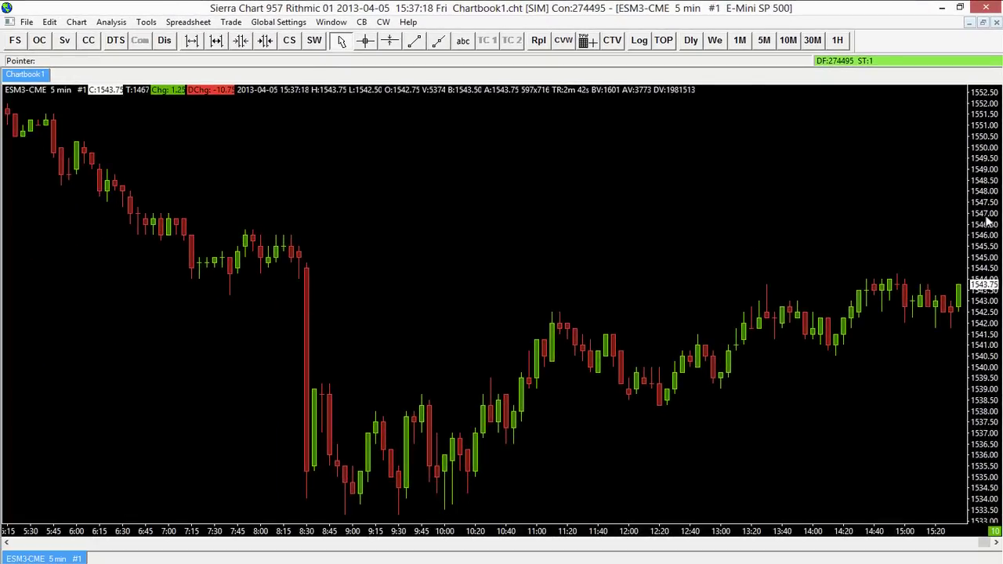
{"action": "left_click_drag", "start_coordinate": [988, 222], "coordinate": [984, 171]}
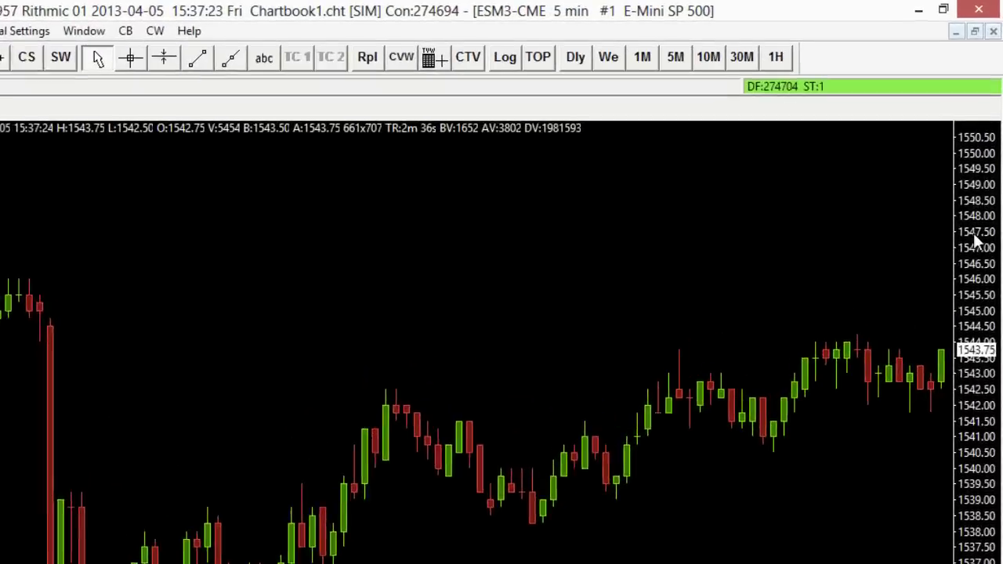
Step: Switch the price scale to Interactive Scale Range, and stretch and compress the visible price range
{"action": "right_click", "coordinate": [977, 241]}
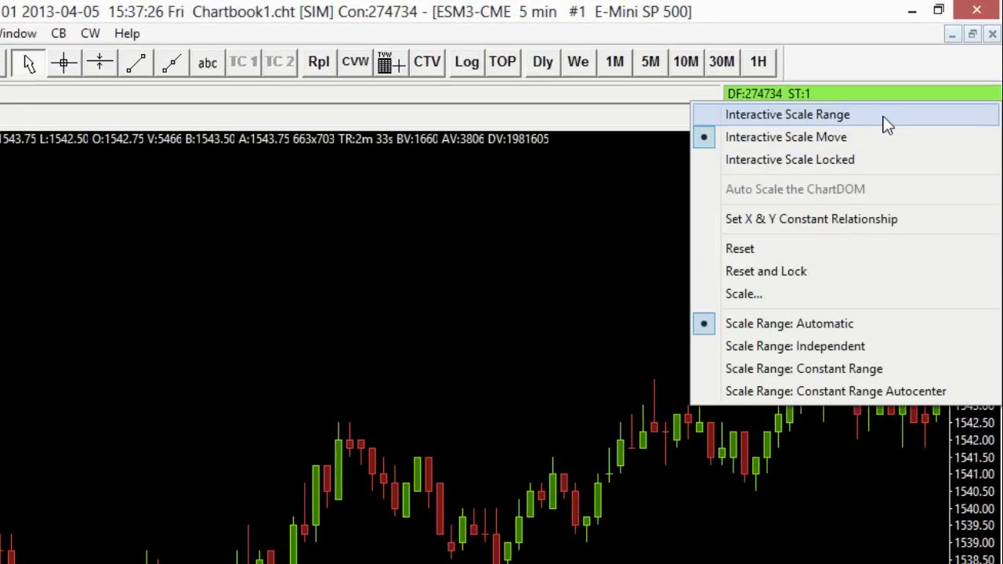
{"action": "left_click", "coordinate": [880, 119]}
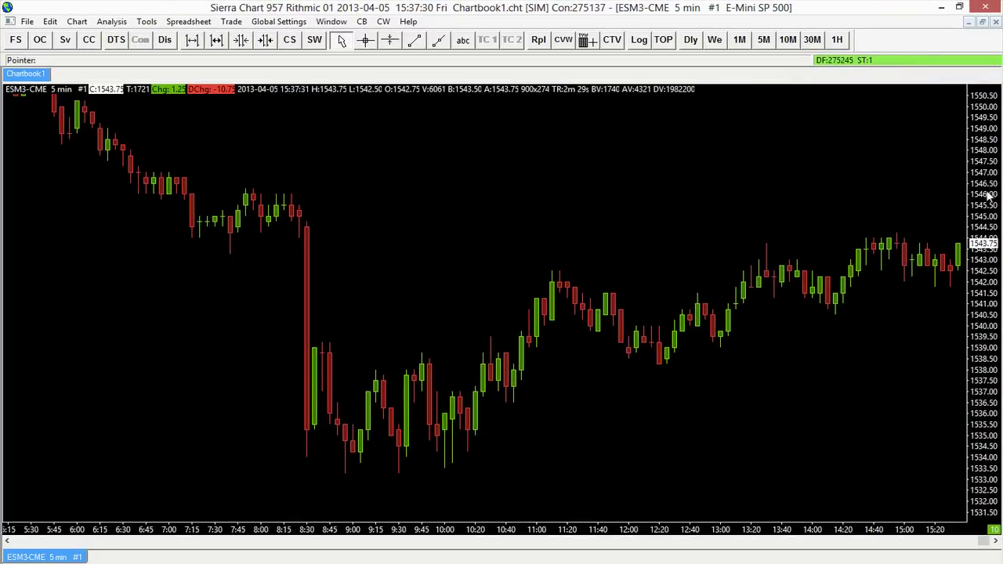
{"action": "mouse_move", "coordinate": [990, 196]}
{"action": "left_mouse_down"}
{"action": "mouse_move", "coordinate": [980, 197]}
{"action": "mouse_move", "coordinate": [985, 157]}
{"action": "mouse_move", "coordinate": [984, 271]}
{"action": "mouse_move", "coordinate": [987, 212]}
{"action": "left_mouse_up"}
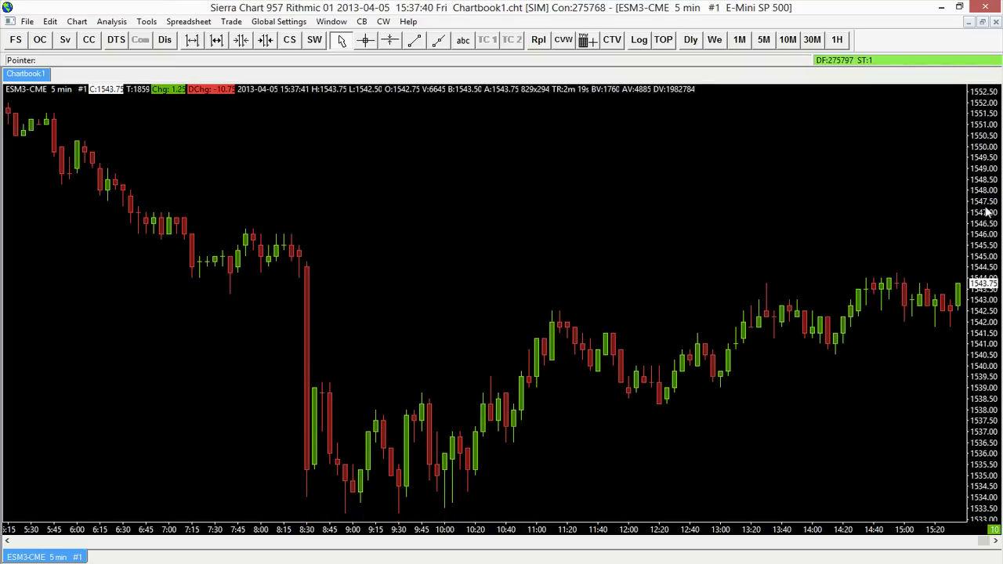
{"action": "left_click_drag", "start_coordinate": [989, 212], "coordinate": [978, 182]}
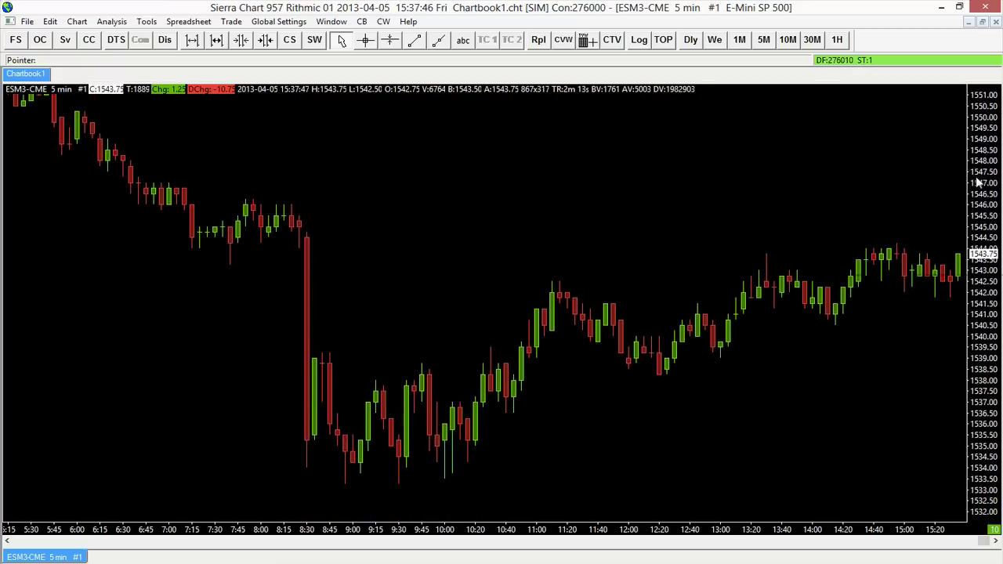
{"action": "right_click", "coordinate": [978, 182]}
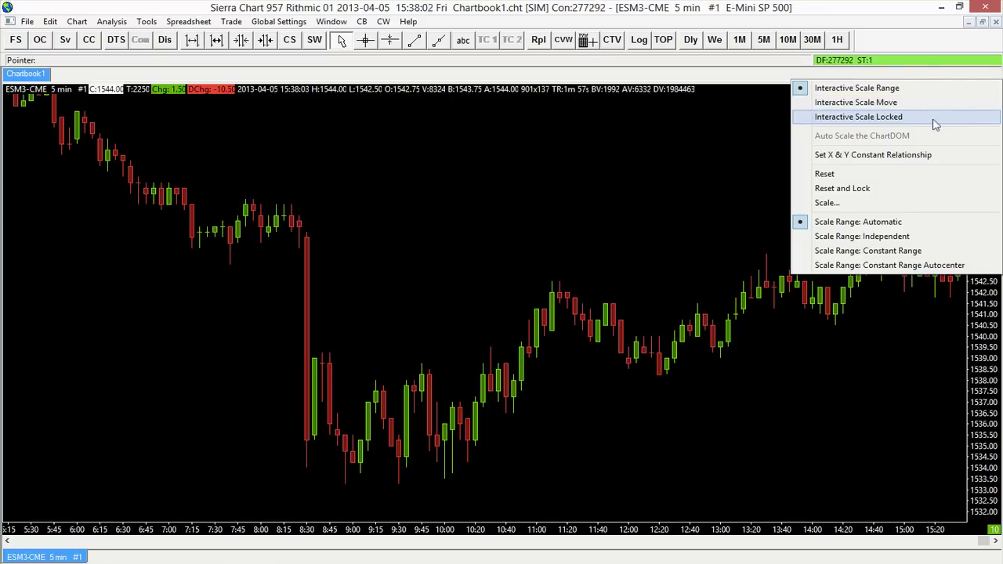
{"action": "left_click", "coordinate": [759, 173]}
{"action": "left_click_drag", "start_coordinate": [989, 268], "coordinate": [972, 375]}
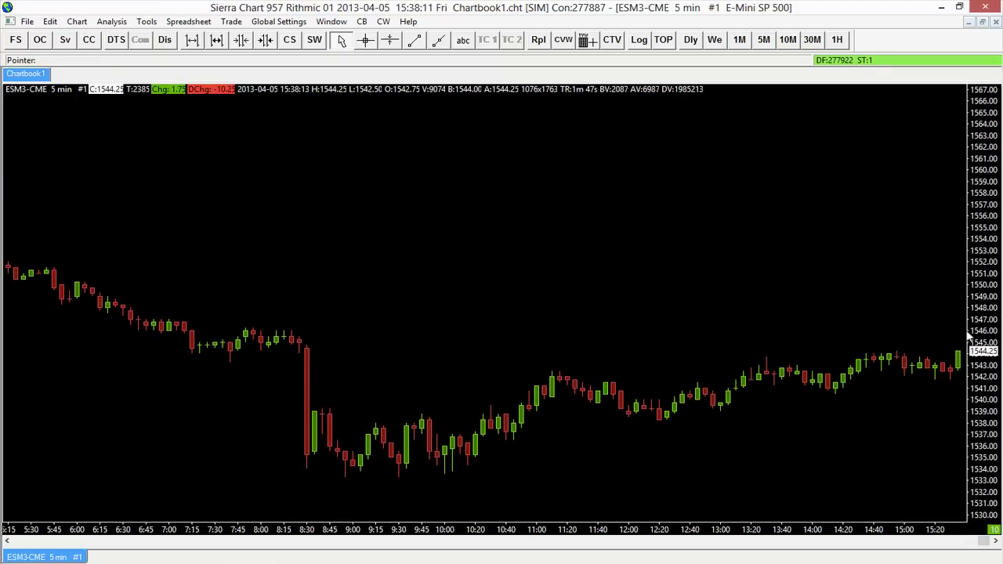
{"action": "left_click_drag", "start_coordinate": [980, 327], "coordinate": [980, 370]}
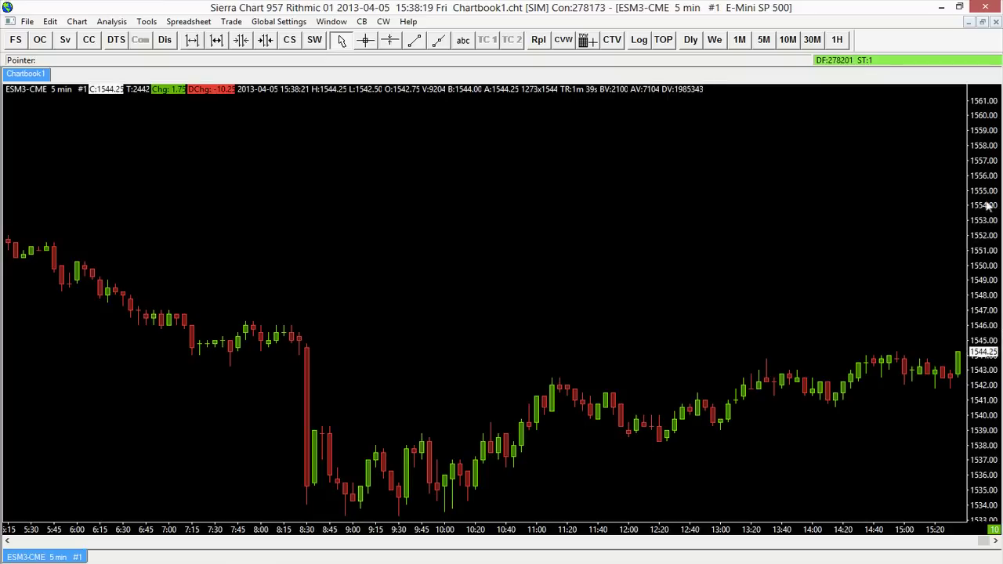
Step: Set the price scale to Interactive Scale Locked, and return it to Interactive Scale Move
{"action": "right_click", "coordinate": [980, 161]}
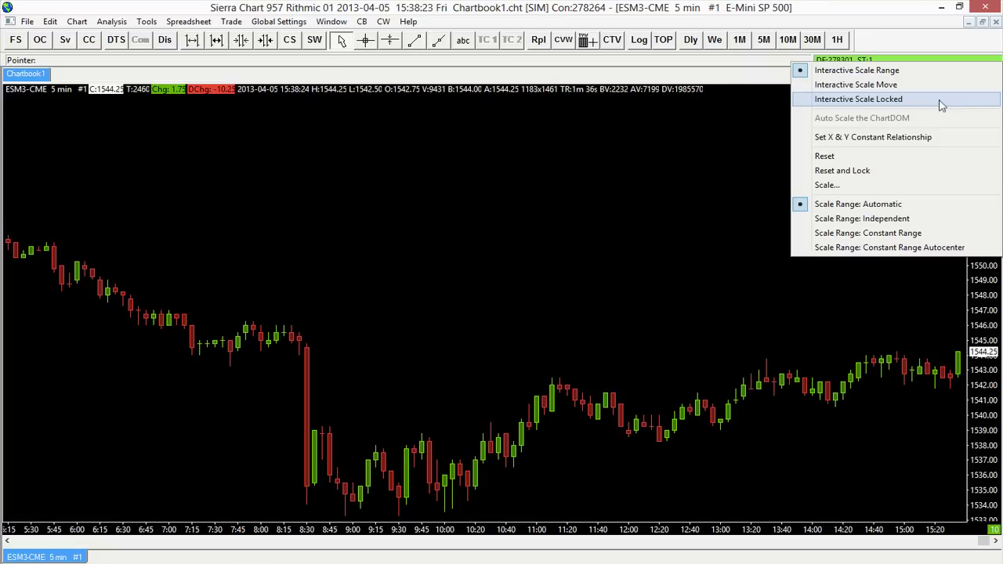
{"action": "left_click", "coordinate": [940, 100]}
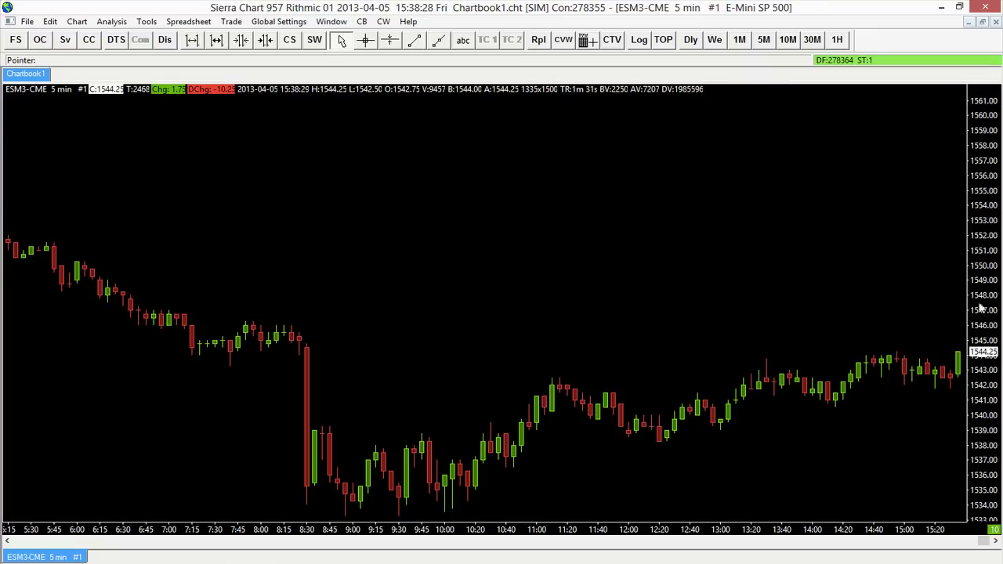
{"action": "right_click", "coordinate": [976, 224]}
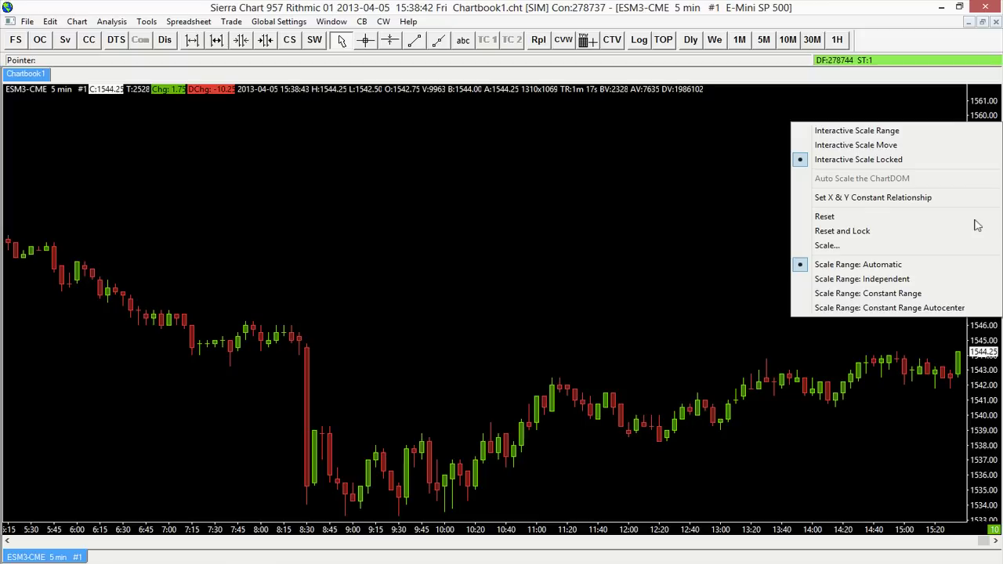
{"action": "left_click", "coordinate": [925, 149]}
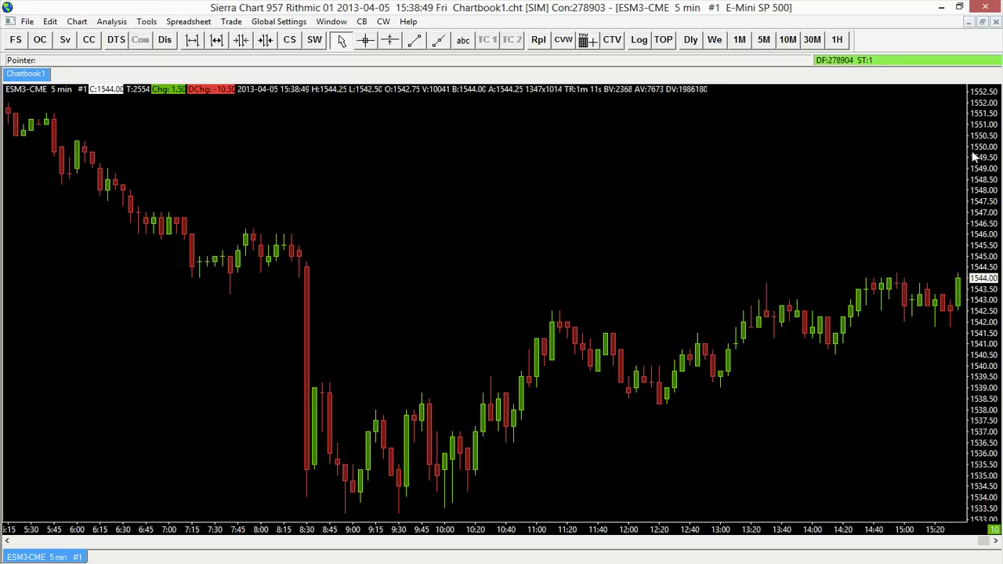
{"action": "right_click", "coordinate": [975, 157]}
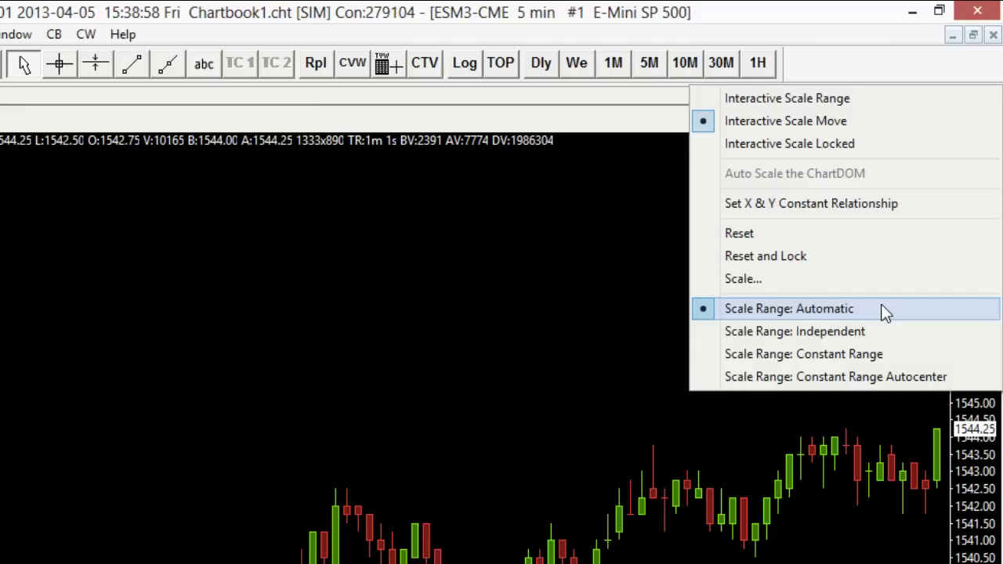
{"action": "left_click", "coordinate": [65, 472]}
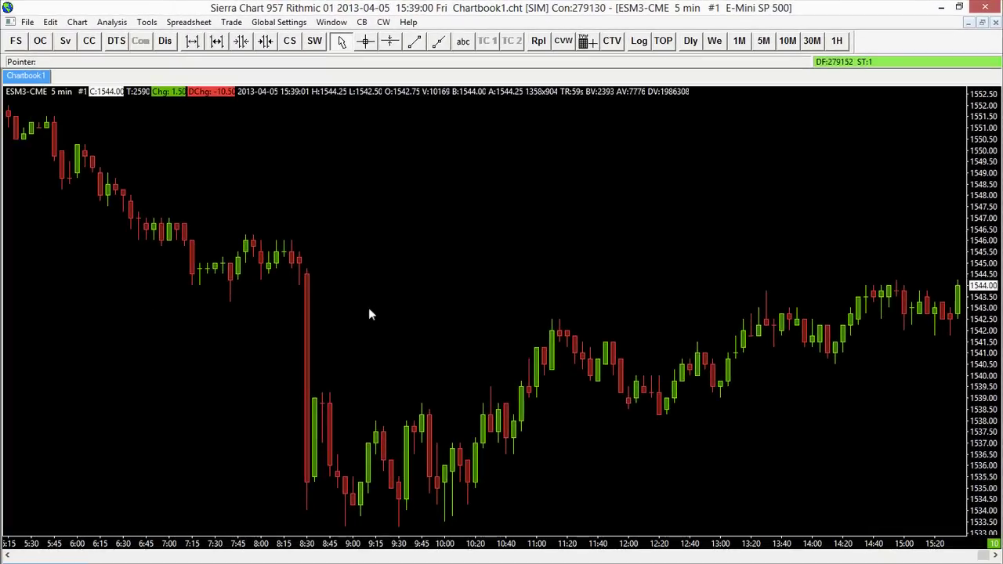
{"action": "left_click_drag", "start_coordinate": [967, 219], "coordinate": [991, 332]}
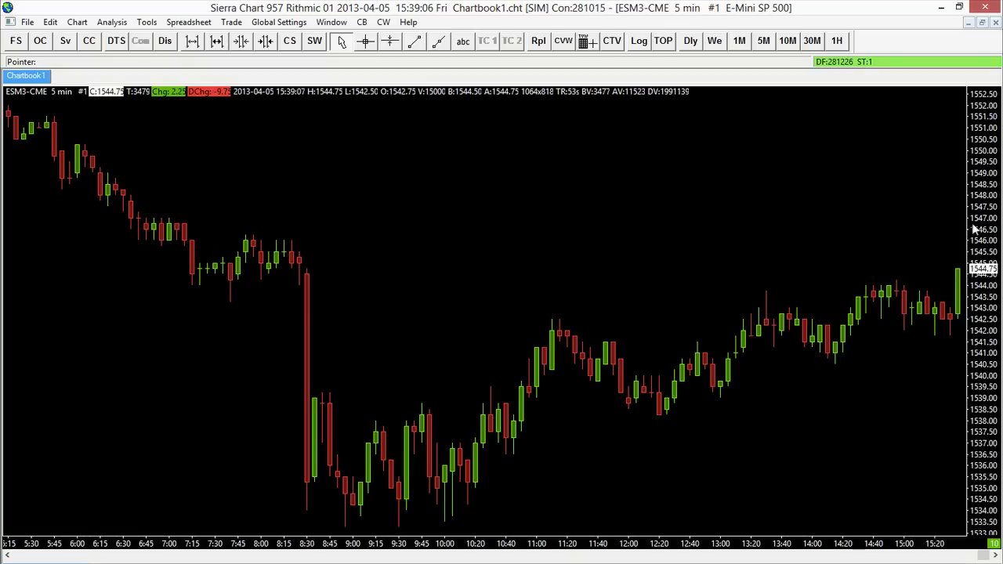
Step: Set the scale range to Constant Range, and try it by scrolling the chart to earlier bars and back to the latest
{"action": "right_click", "coordinate": [981, 208]}
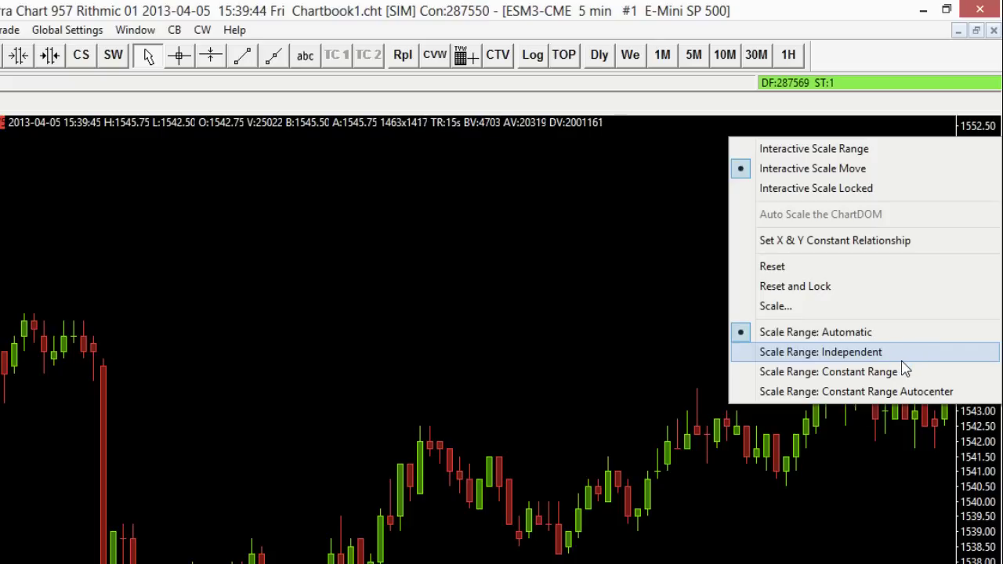
{"action": "left_click", "coordinate": [947, 379]}
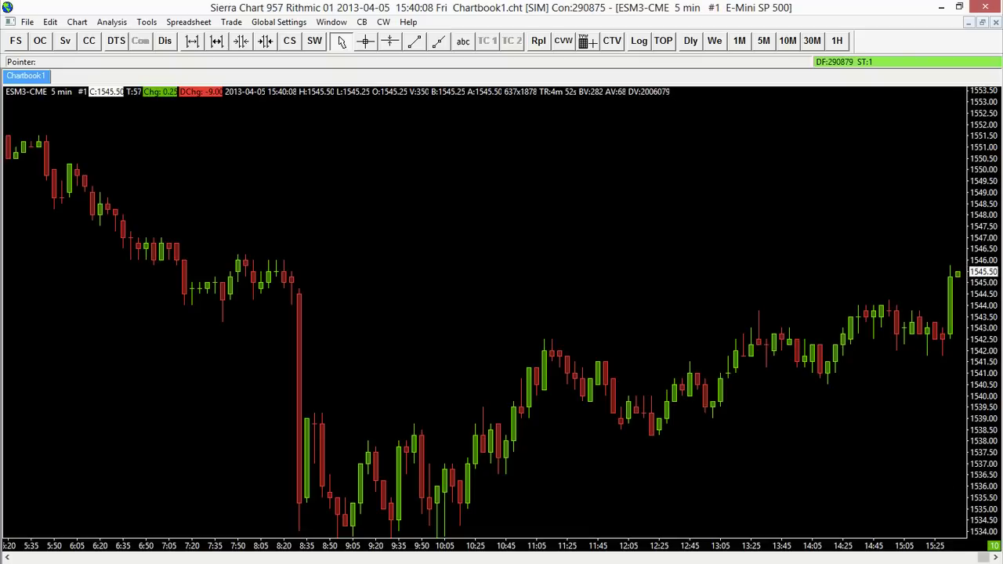
{"action": "left_click_drag", "start_coordinate": [984, 558], "coordinate": [951, 558]}
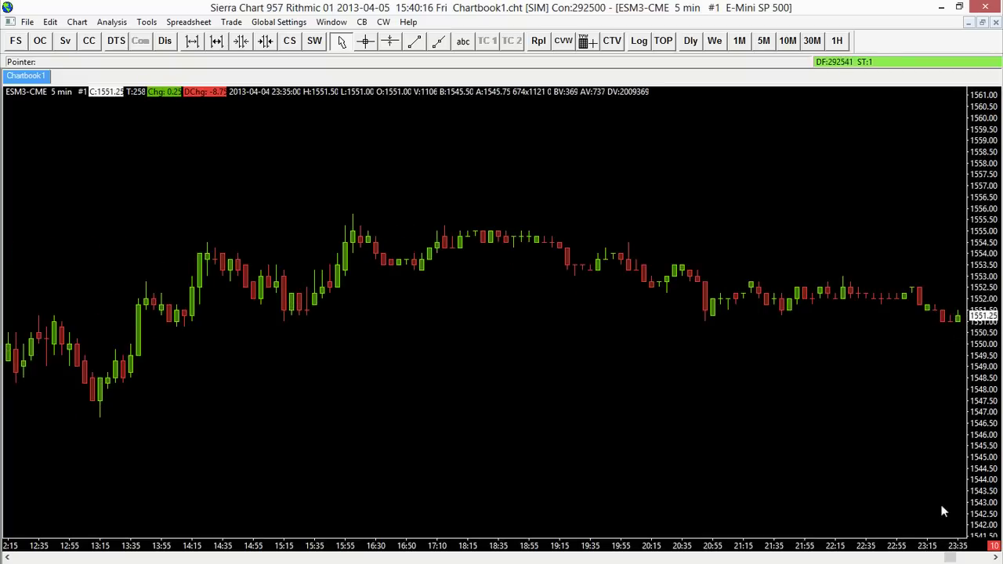
{"action": "left_click_drag", "start_coordinate": [943, 557], "coordinate": [989, 558]}
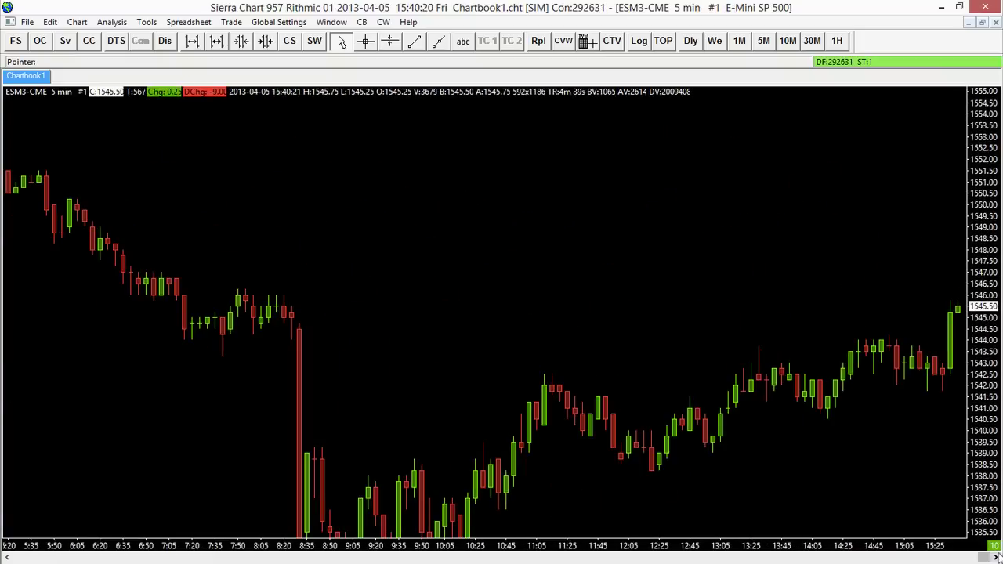
Step: Switch the scale range to Constant Range Autocenter, and return it to Automatic
{"action": "right_click", "coordinate": [607, 148]}
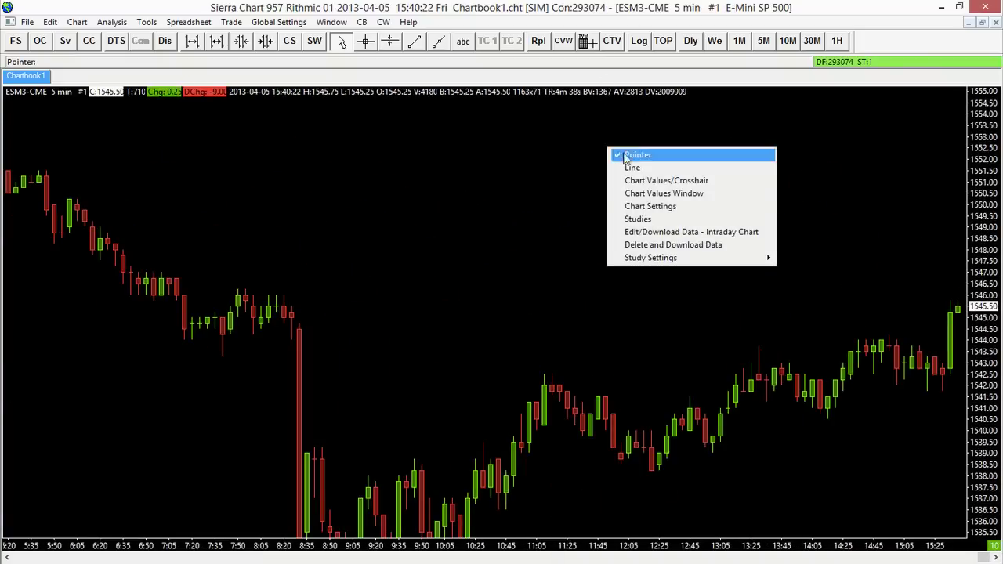
{"action": "left_click", "coordinate": [907, 222]}
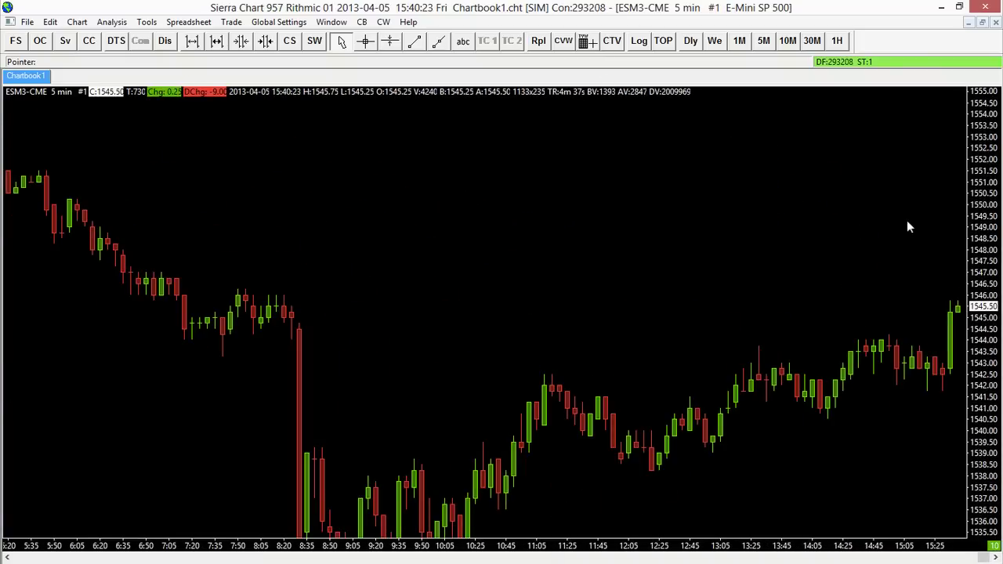
{"action": "right_click", "coordinate": [980, 194]}
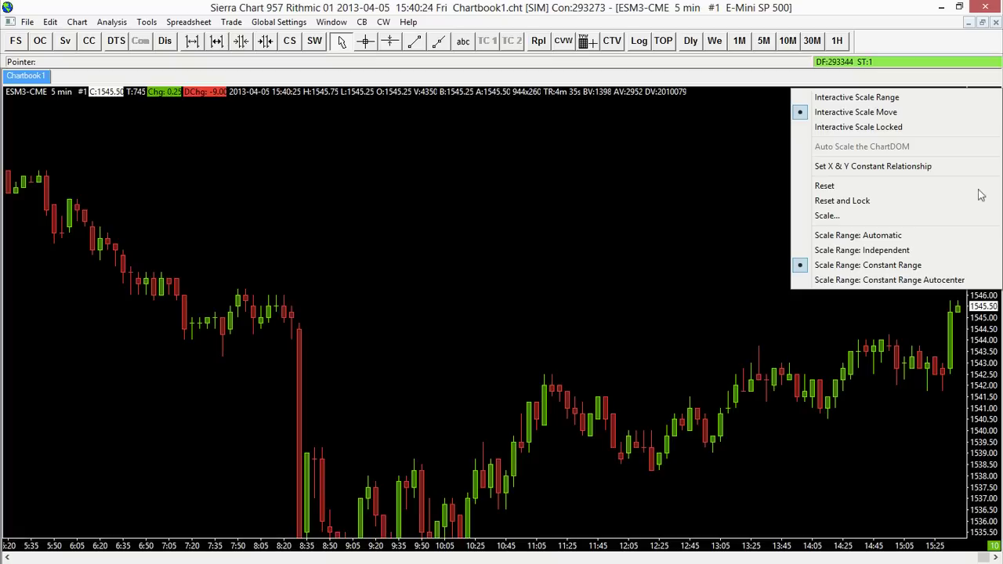
{"action": "left_click", "coordinate": [976, 281]}
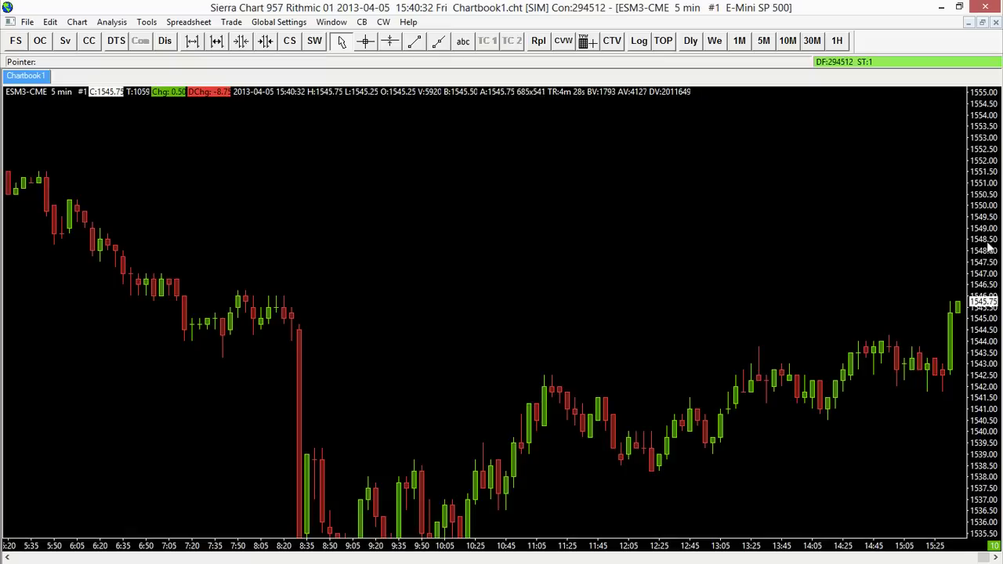
{"action": "right_click", "coordinate": [989, 247]}
{"action": "left_click", "coordinate": [937, 291]}
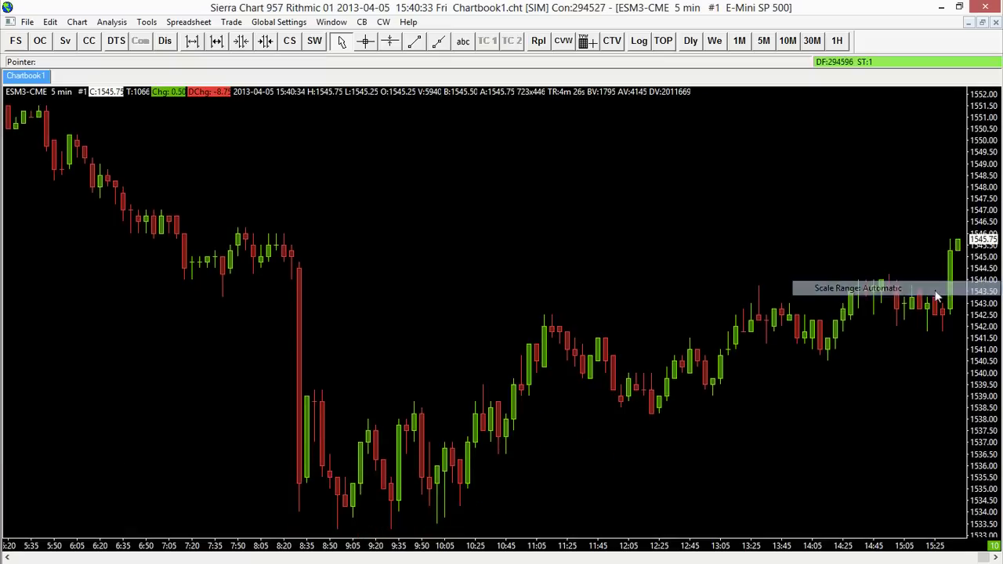
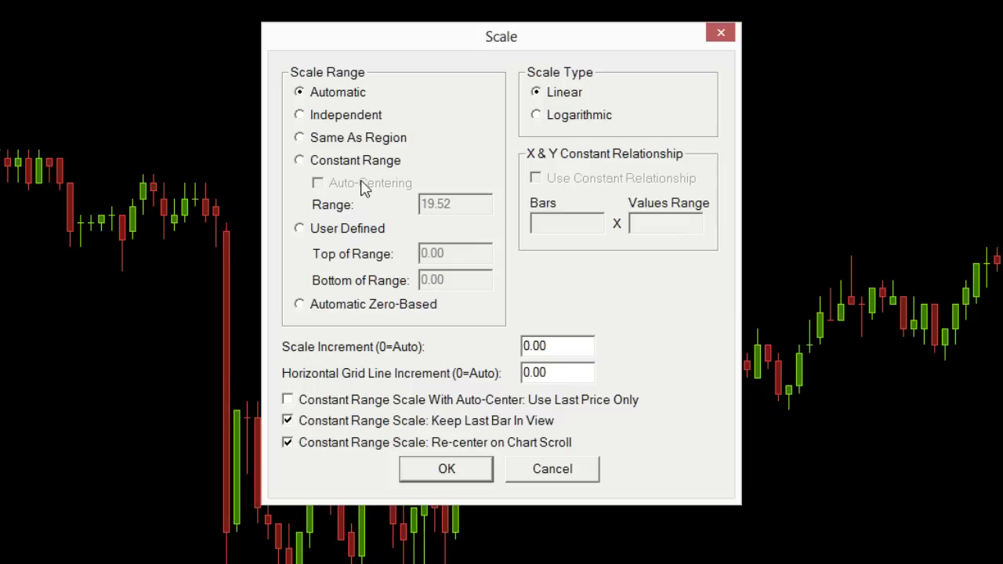
Step: Try a user-defined scale range with top 1550 and bottom 1535, and set the scale range back to Automatic
{"action": "left_click", "coordinate": [303, 233]}
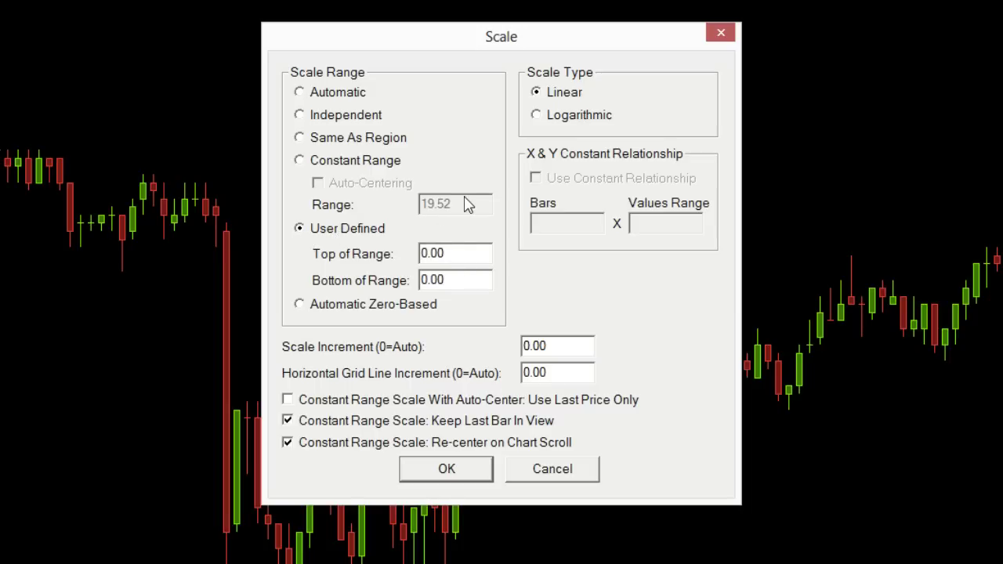
{"action": "left_click_drag", "start_coordinate": [463, 253], "coordinate": [414, 253]}
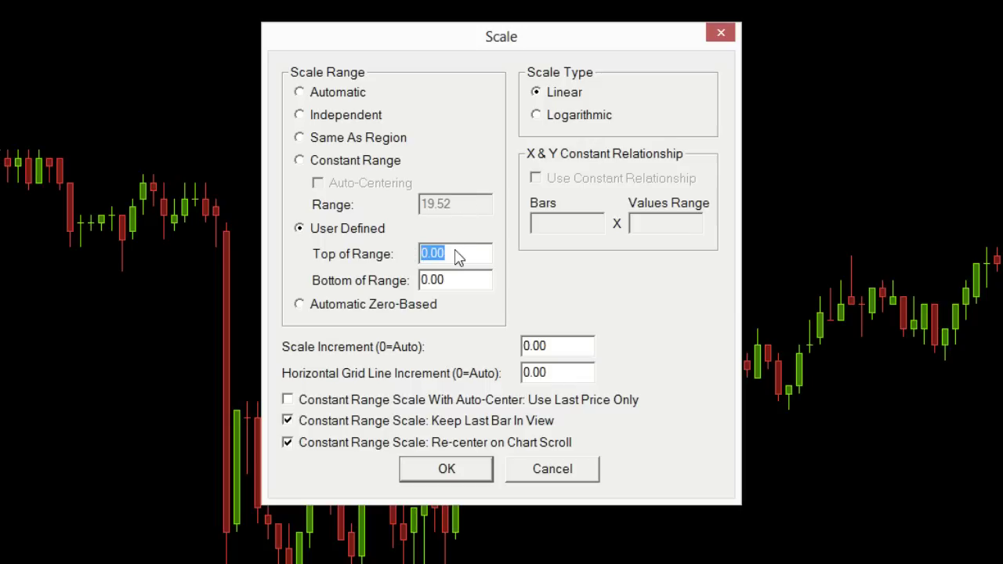
{"action": "type", "text": "1550"}
{"action": "double_click", "coordinate": [460, 288]}
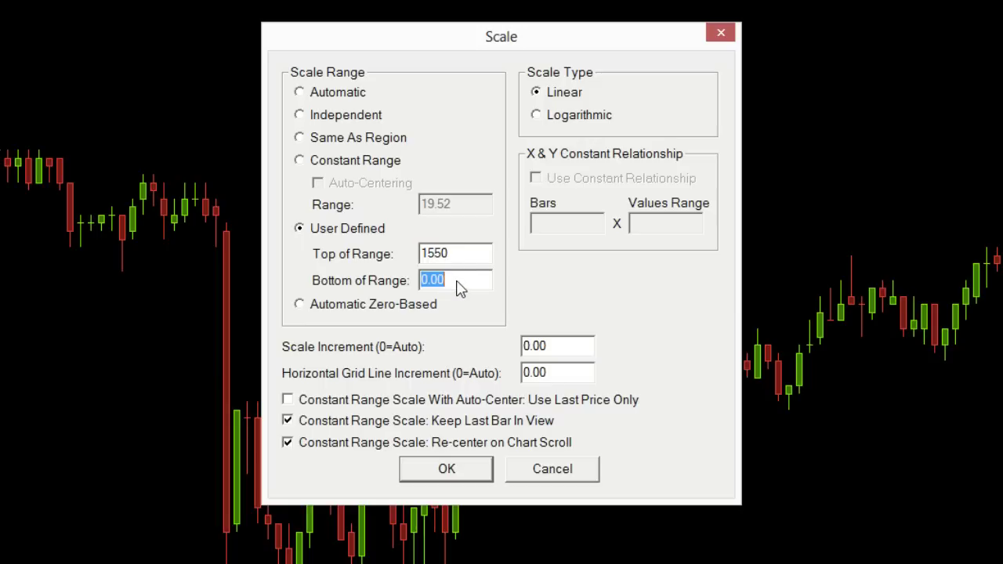
{"action": "type", "text": "1535"}
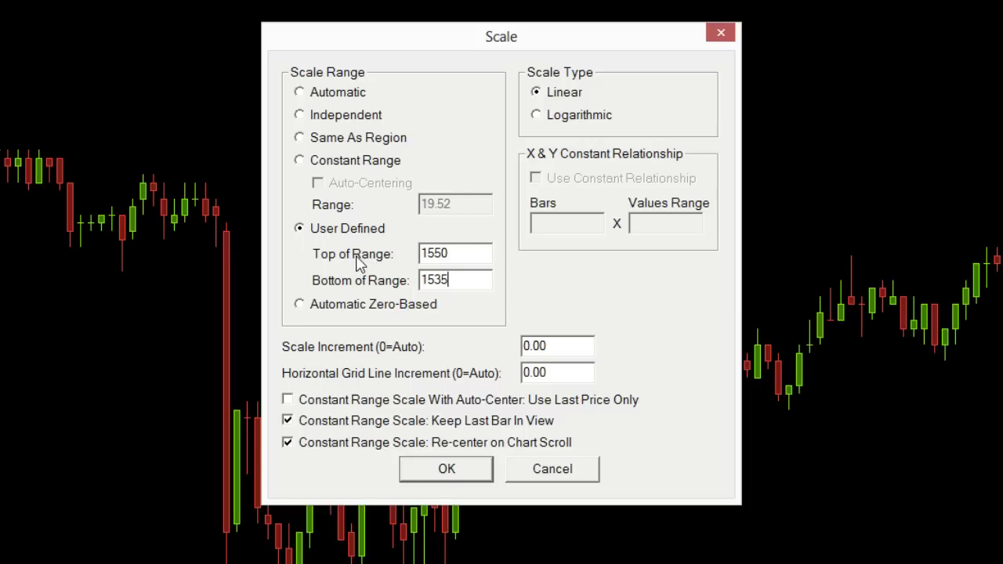
{"action": "left_click", "coordinate": [301, 93]}
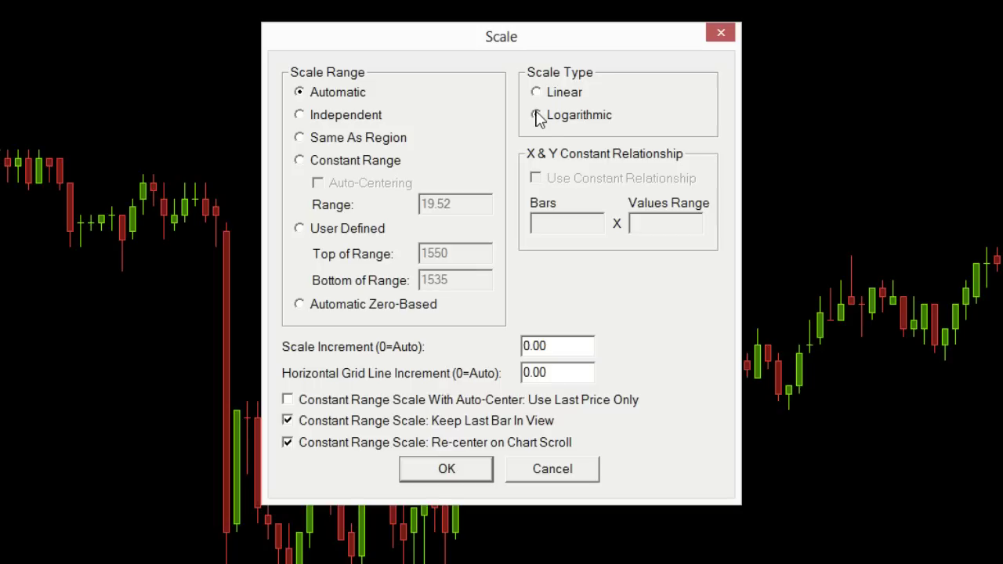
Step: Set the price scale type to Linear with a scale increment of 1, and apply the settings to the chart
{"action": "left_click", "coordinate": [541, 95]}
{"action": "left_click_drag", "start_coordinate": [562, 350], "coordinate": [527, 353]}
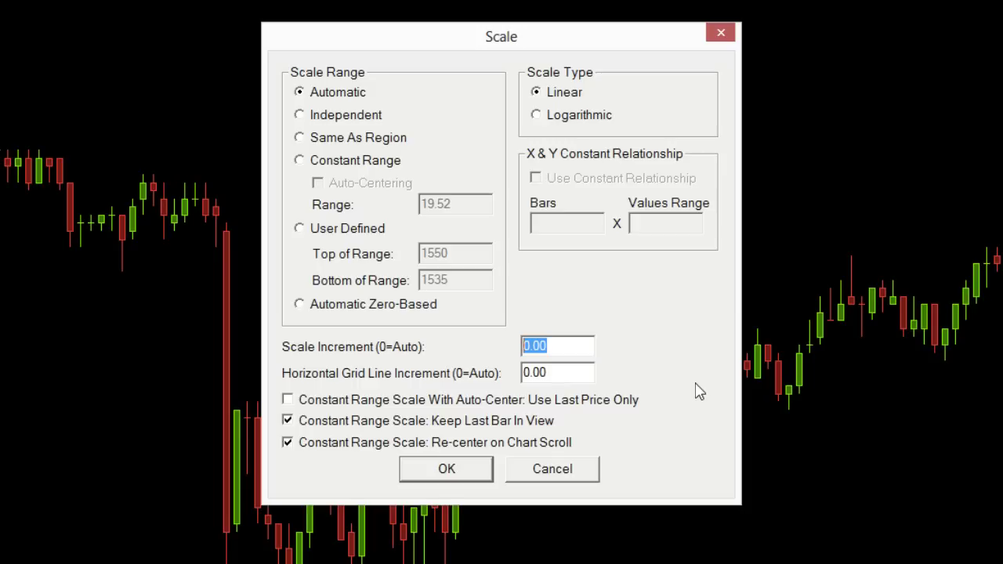
{"action": "type", "text": "1"}
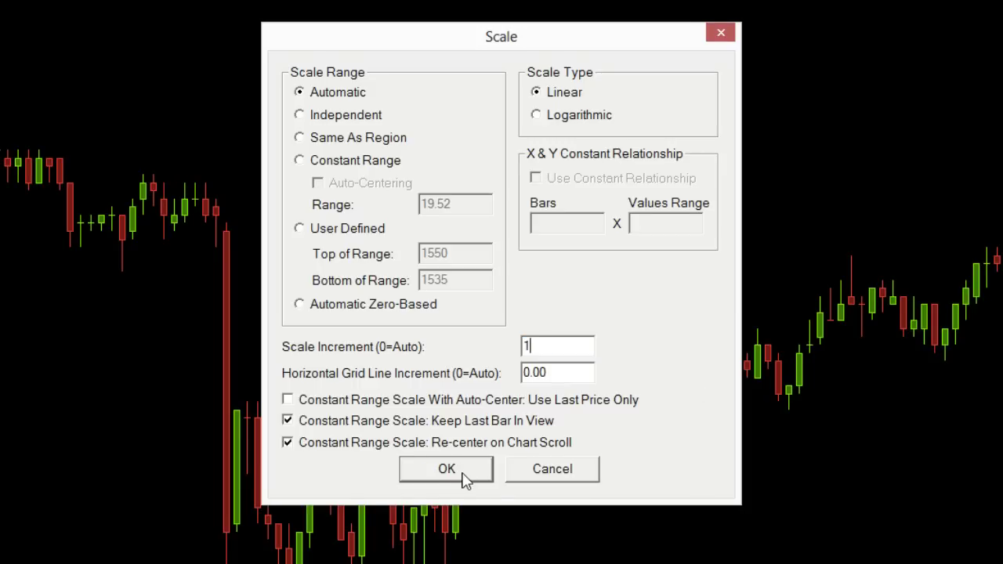
{"action": "left_click", "coordinate": [414, 468]}
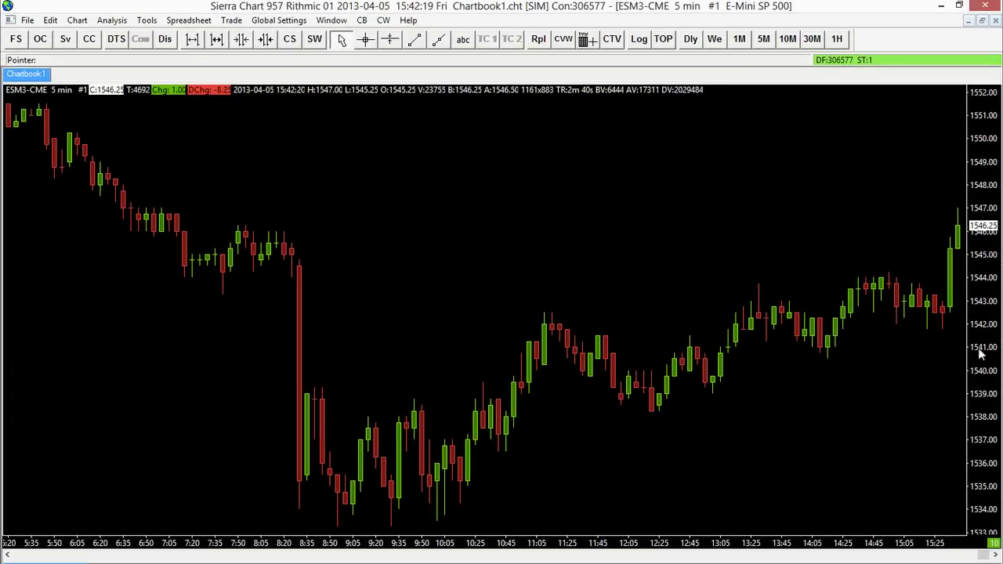
Step: Change the price scale's increment to 2 in the Scale settings, and apply it to the chart
{"action": "right_click", "coordinate": [982, 174]}
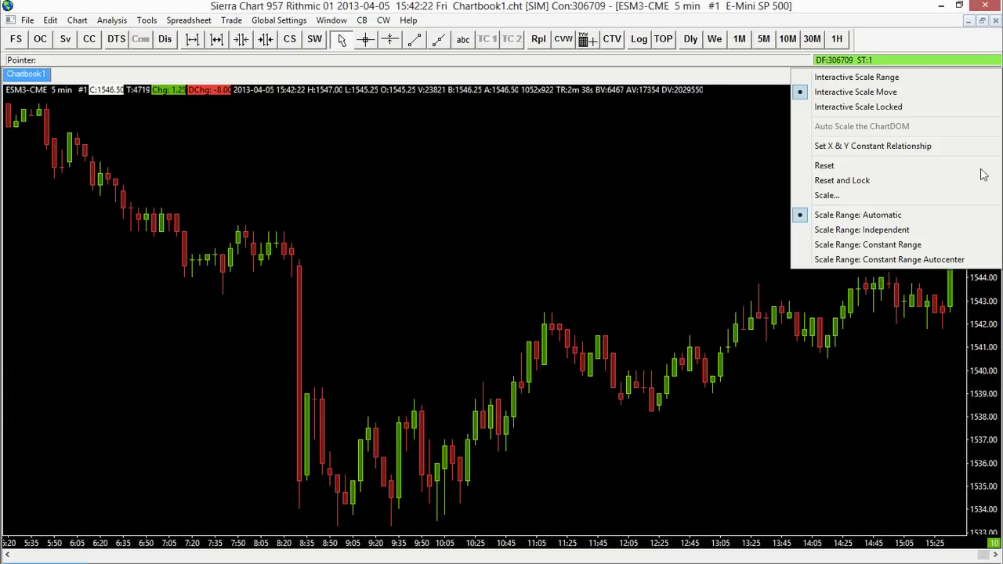
{"action": "left_click", "coordinate": [940, 196]}
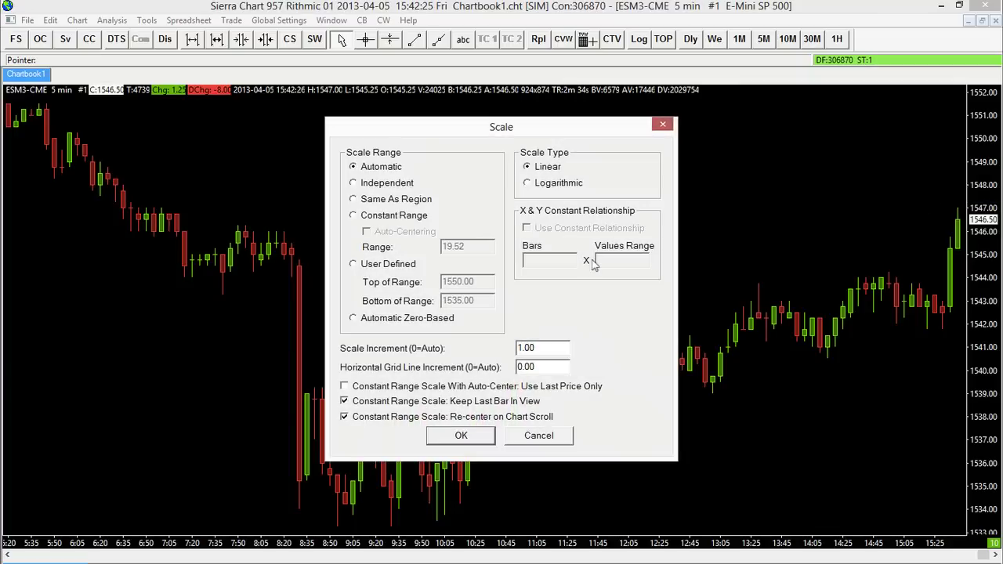
{"action": "left_click_drag", "start_coordinate": [564, 350], "coordinate": [508, 351]}
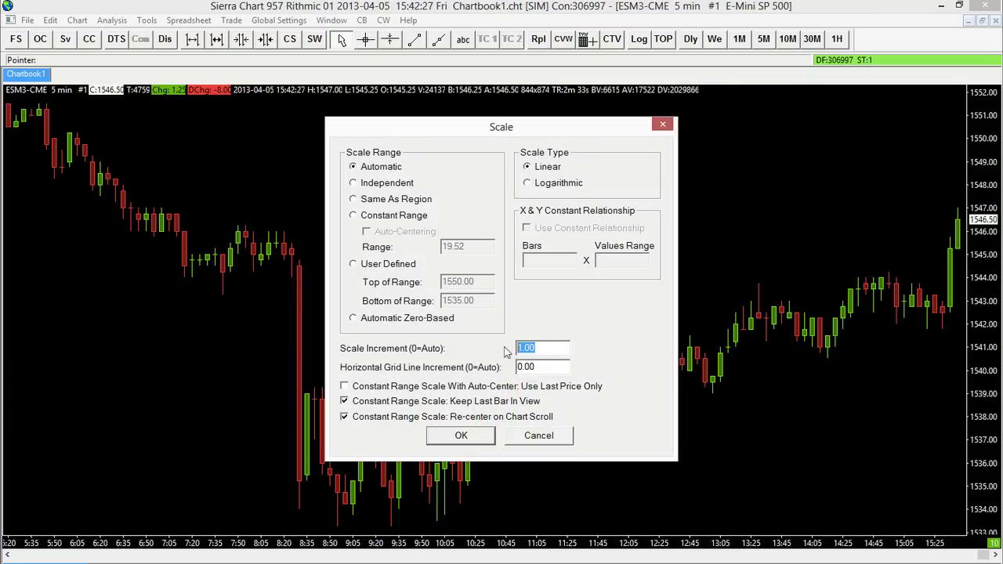
{"action": "type", "text": "2"}
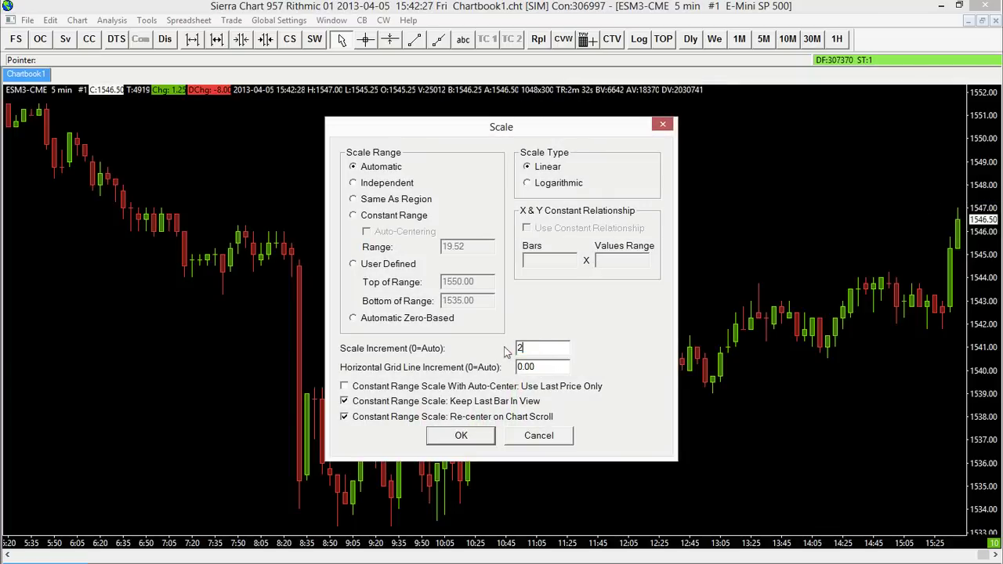
{"action": "left_click", "coordinate": [473, 441]}
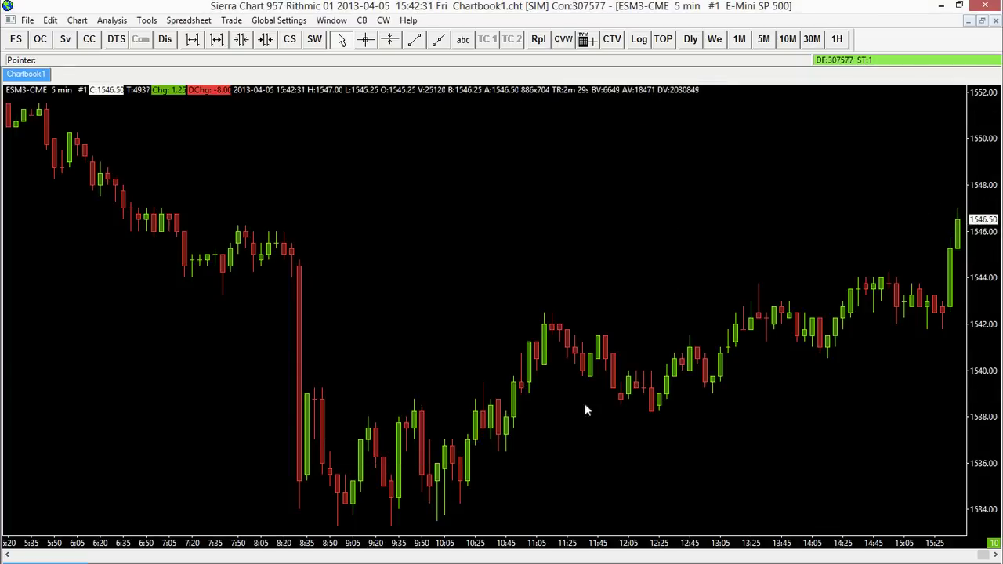